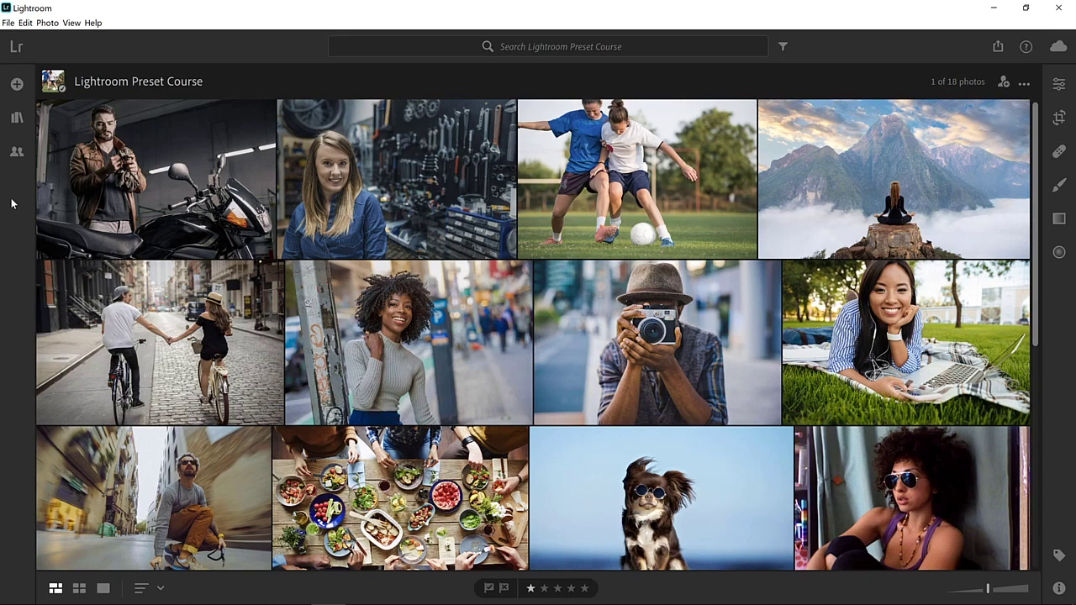
# Open the first thumbnail, the motorcycle portrait, in single-image Detail view.
pyautogui.doubleClick(156, 155)
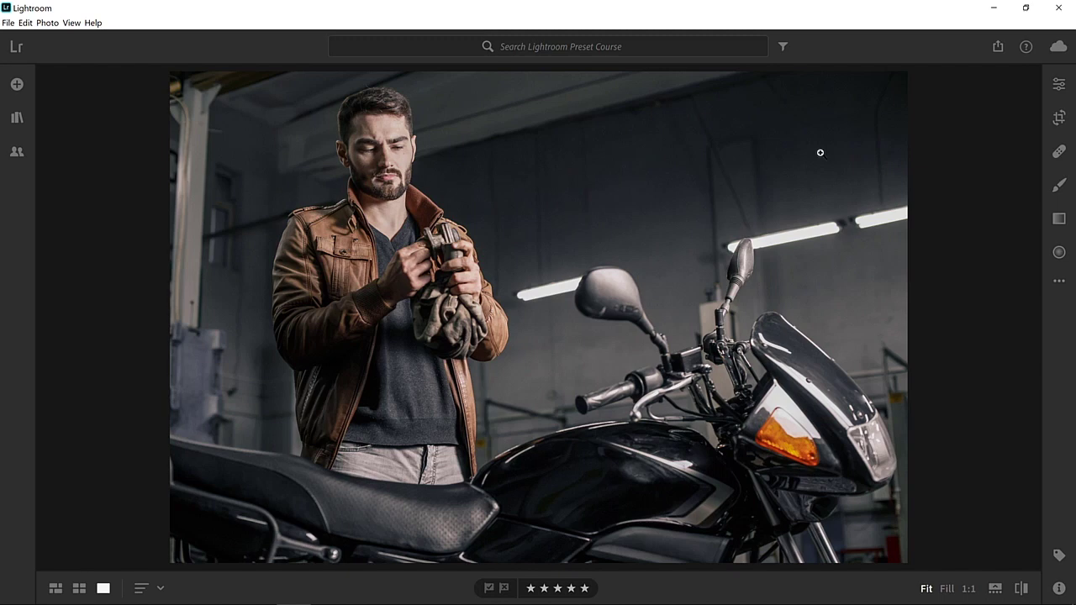
# Show the Edit panel for the motorcycle portrait and the Profile dropdown next to Color.
pyautogui.click(1057, 92)
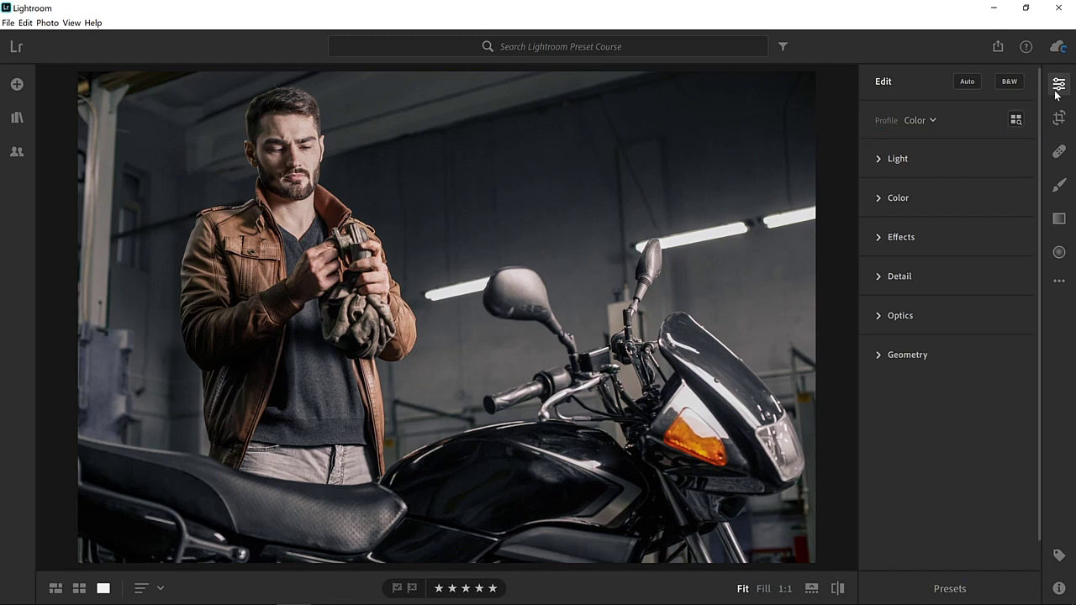
pyautogui.click(932, 120)
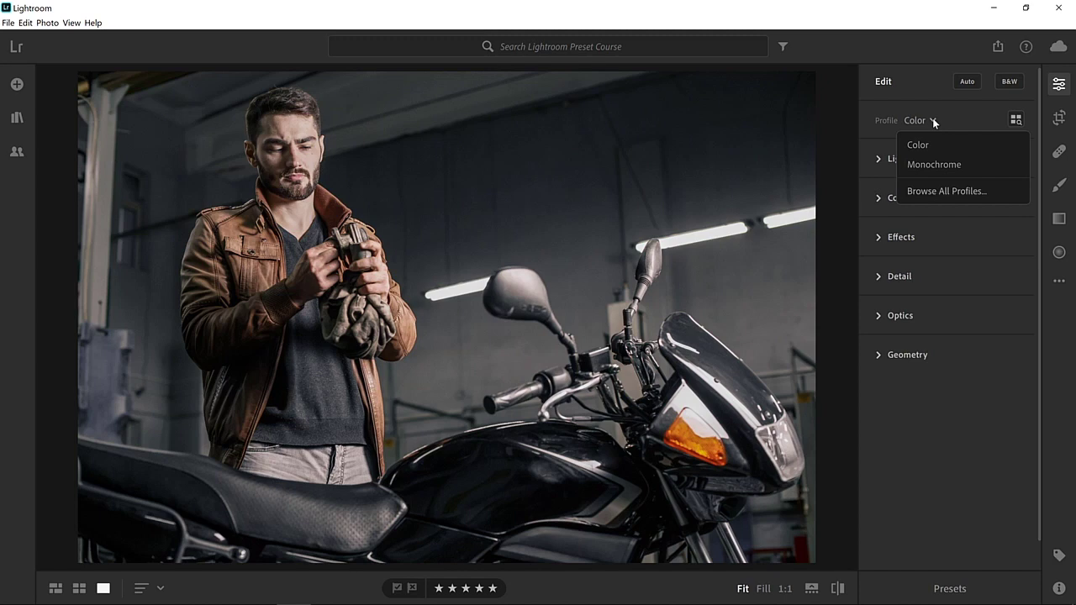
# Apply the Artistic 04 profile from the Artistic set in the full profile browser.
pyautogui.click(937, 194)
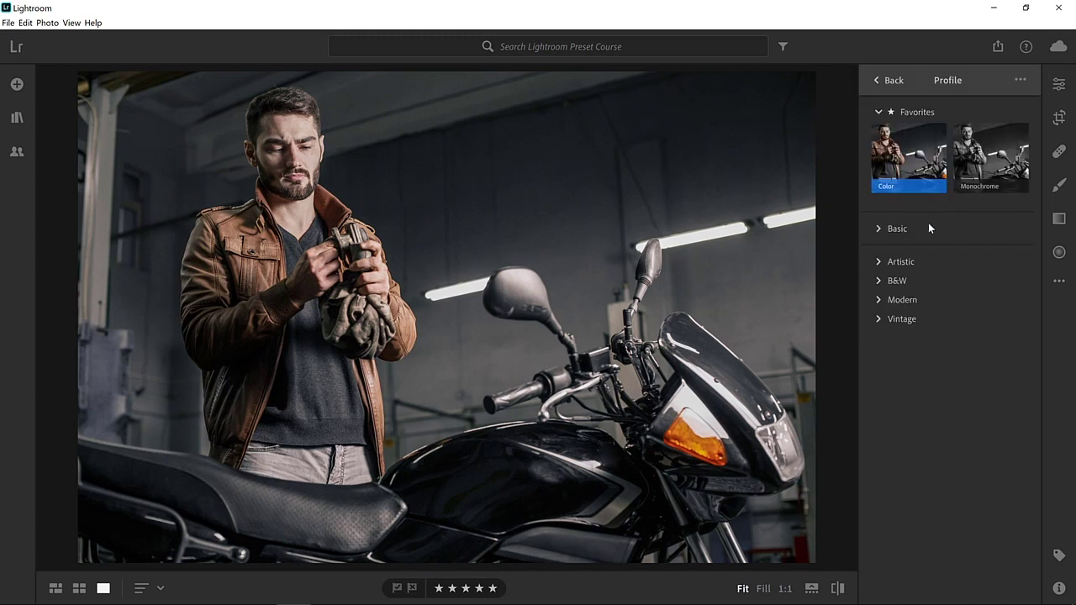
pyautogui.click(912, 260)
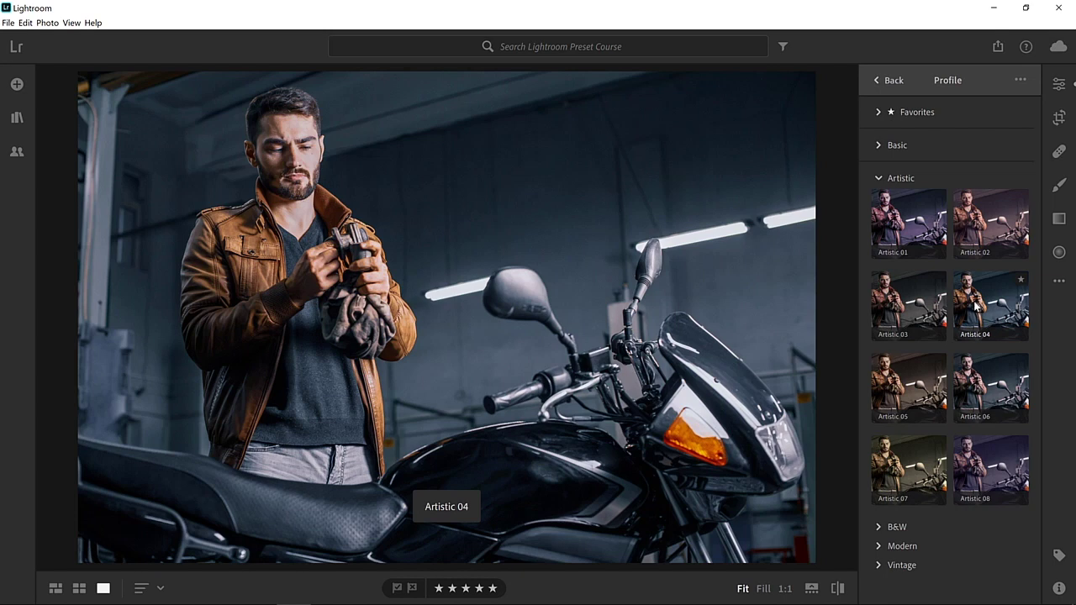
pyautogui.click(975, 308)
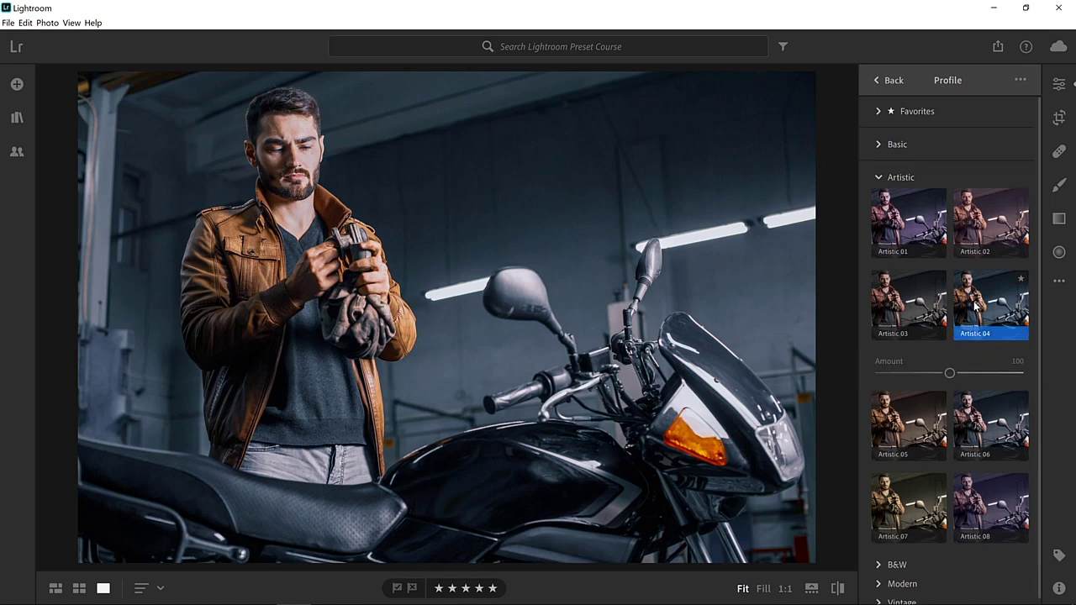
# Set Light adjustments to Contrast +60, Highlights -30 and Shadows -10.
pyautogui.click(880, 82)
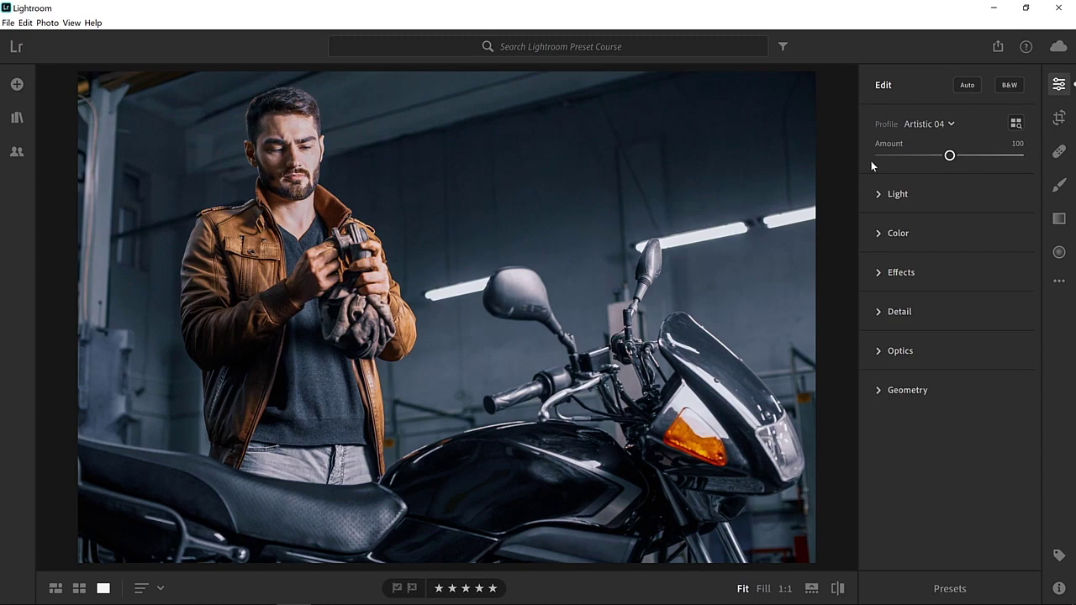
pyautogui.click(879, 195)
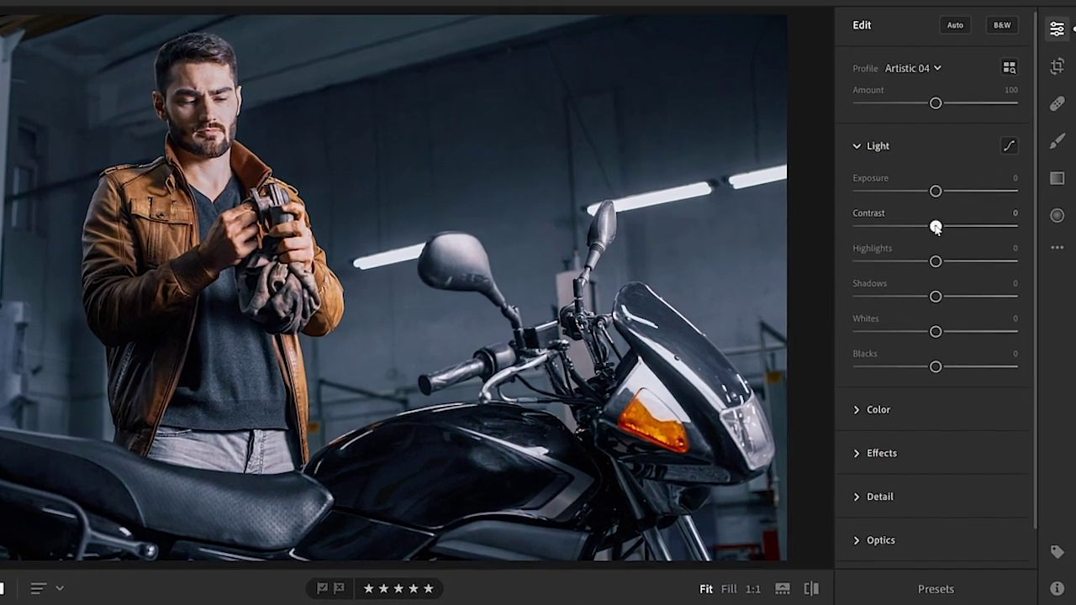
pyautogui.moveTo(948, 261); pyautogui.dragTo(990, 265)
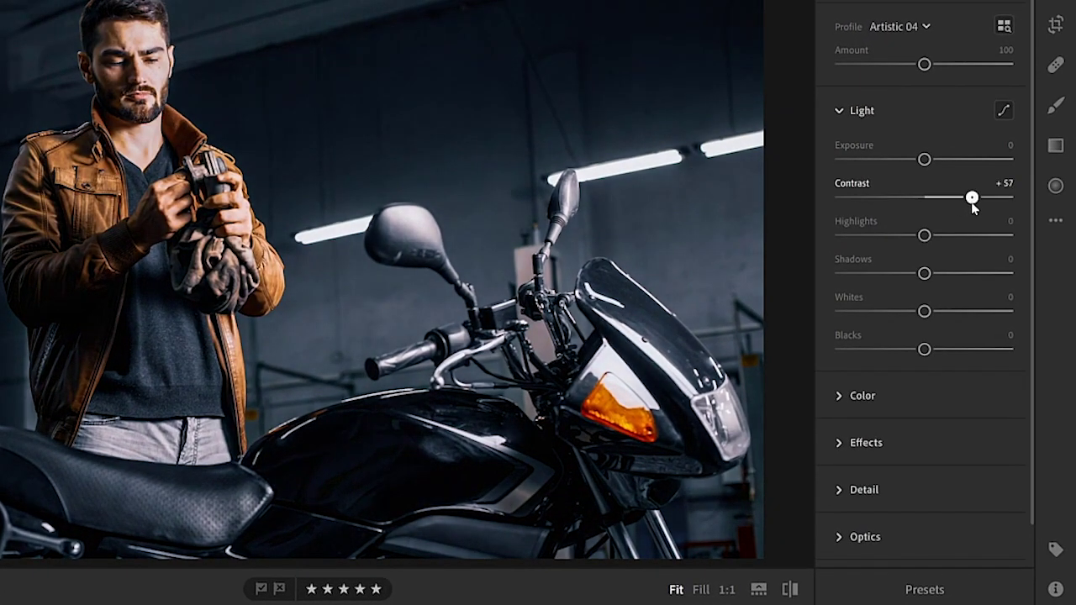
pyautogui.moveTo(972, 206); pyautogui.dragTo(974, 206)
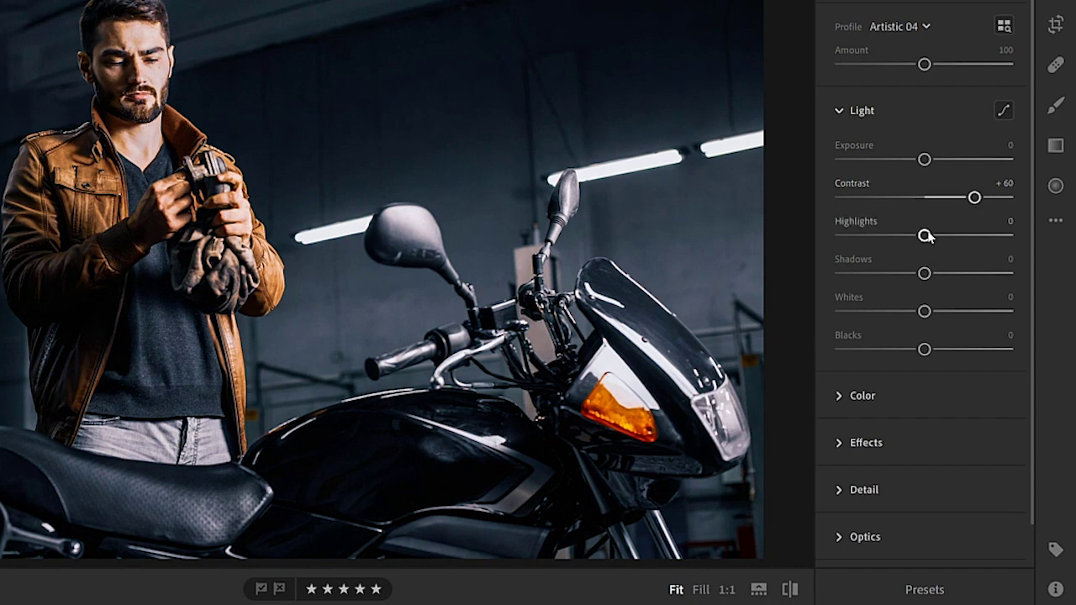
pyautogui.moveTo(925, 236); pyautogui.dragTo(900, 235)
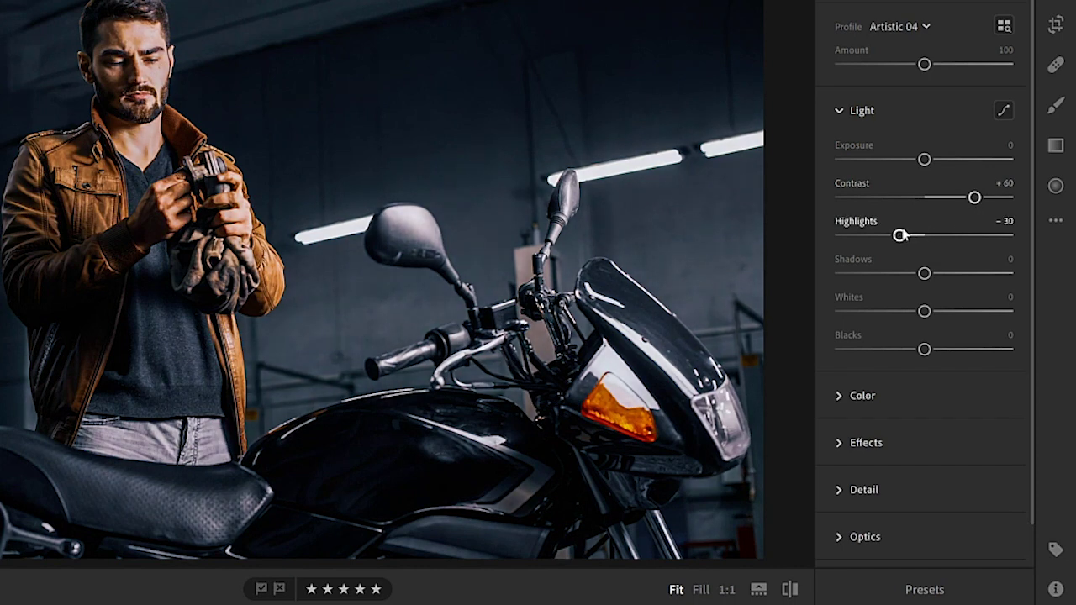
pyautogui.moveTo(924, 273); pyautogui.dragTo(915, 274)
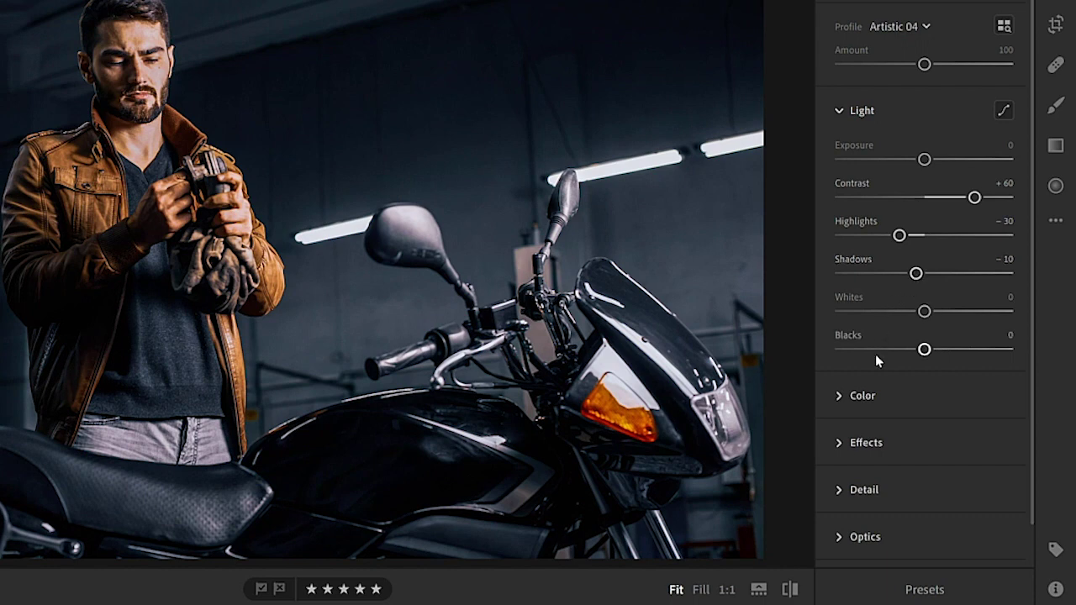
# Cool Temp to -16 and boost Vibrance to +49 in the Color adjustments.
pyautogui.click(859, 394)
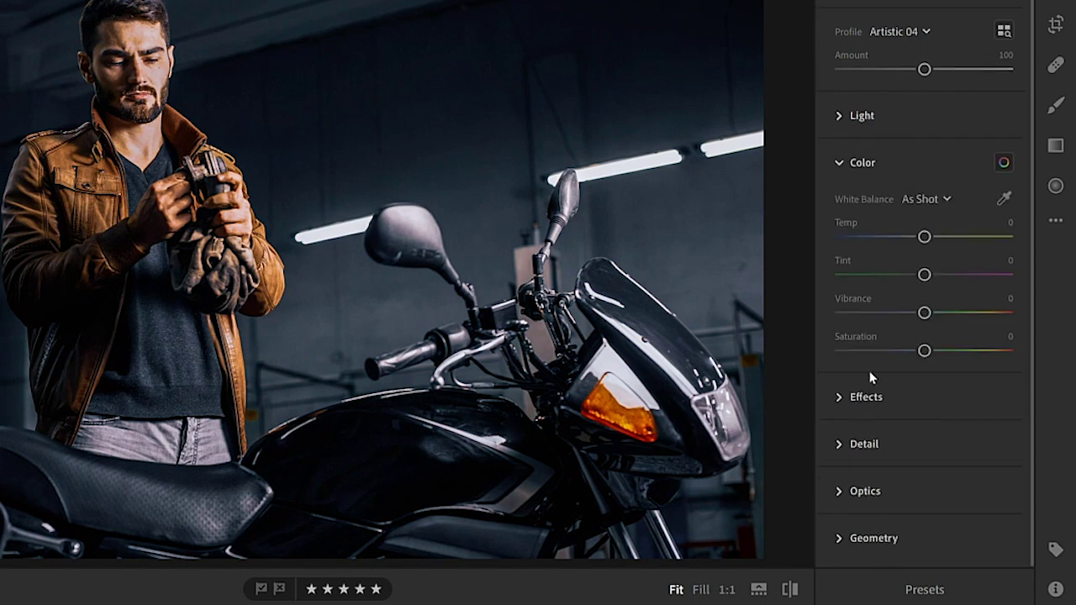
pyautogui.moveTo(924, 236); pyautogui.dragTo(910, 240)
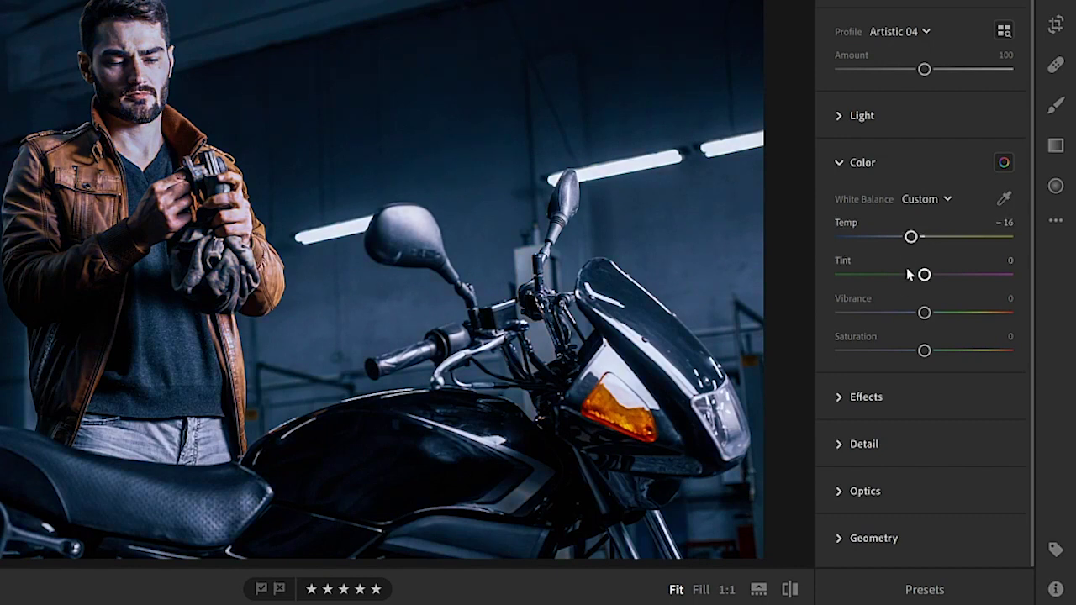
pyautogui.moveTo(924, 312); pyautogui.dragTo(964, 318)
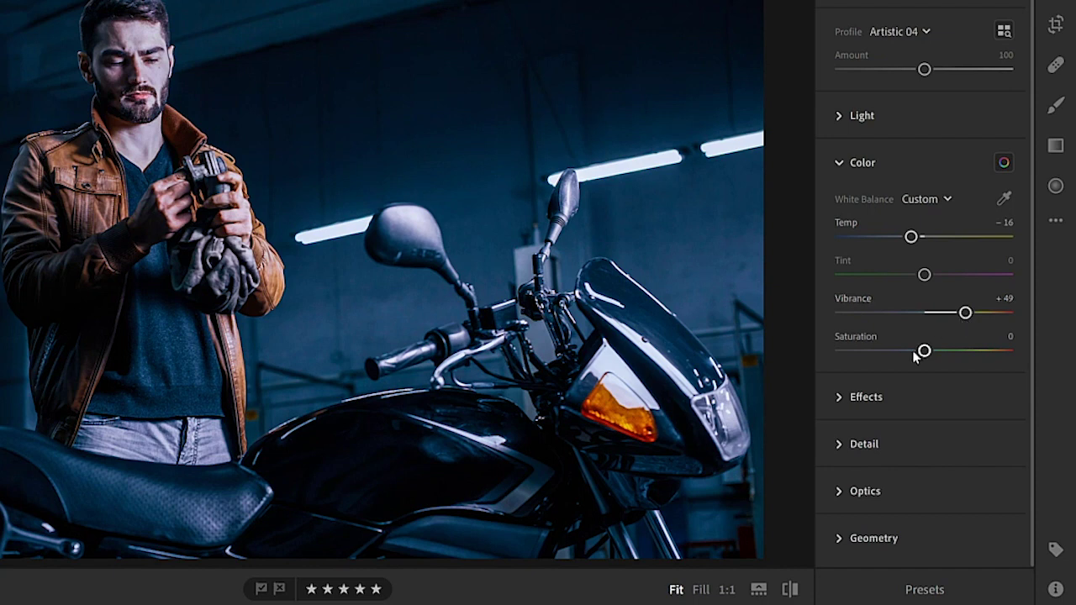
# Add Effects: Texture +41, Clarity +23, Vignette -30 and Grain 20.
pyautogui.click(899, 395)
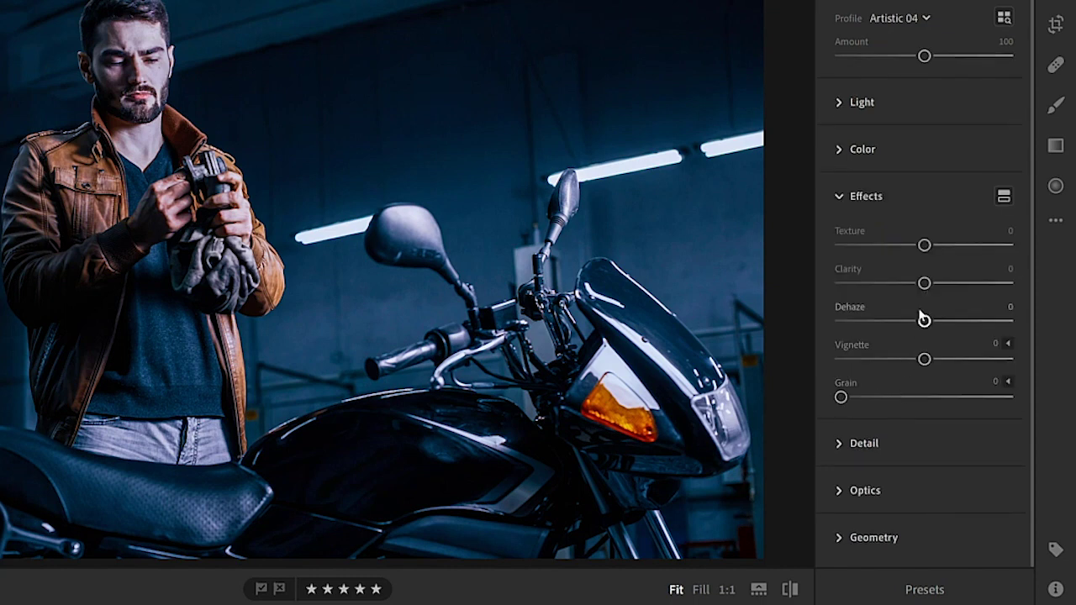
pyautogui.moveTo(924, 245); pyautogui.dragTo(959, 248)
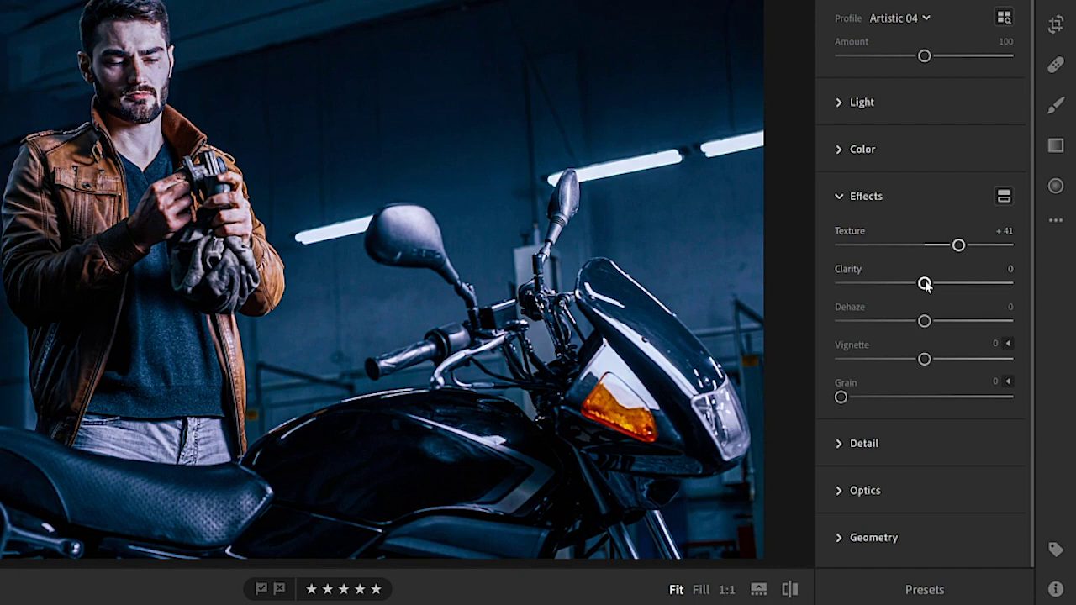
pyautogui.moveTo(924, 282); pyautogui.dragTo(944, 286)
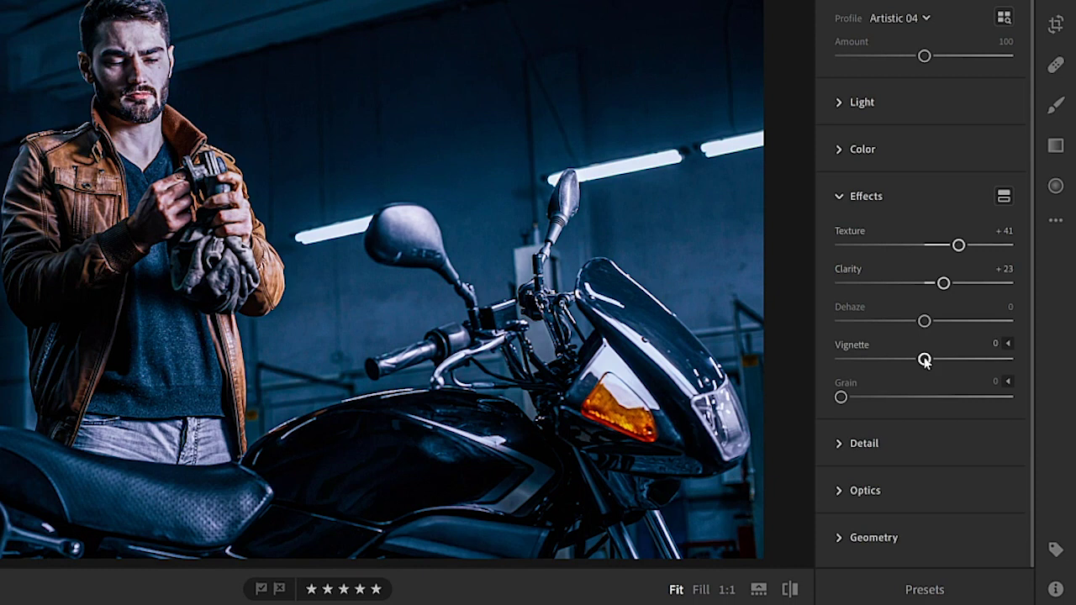
pyautogui.moveTo(924, 360); pyautogui.dragTo(899, 360)
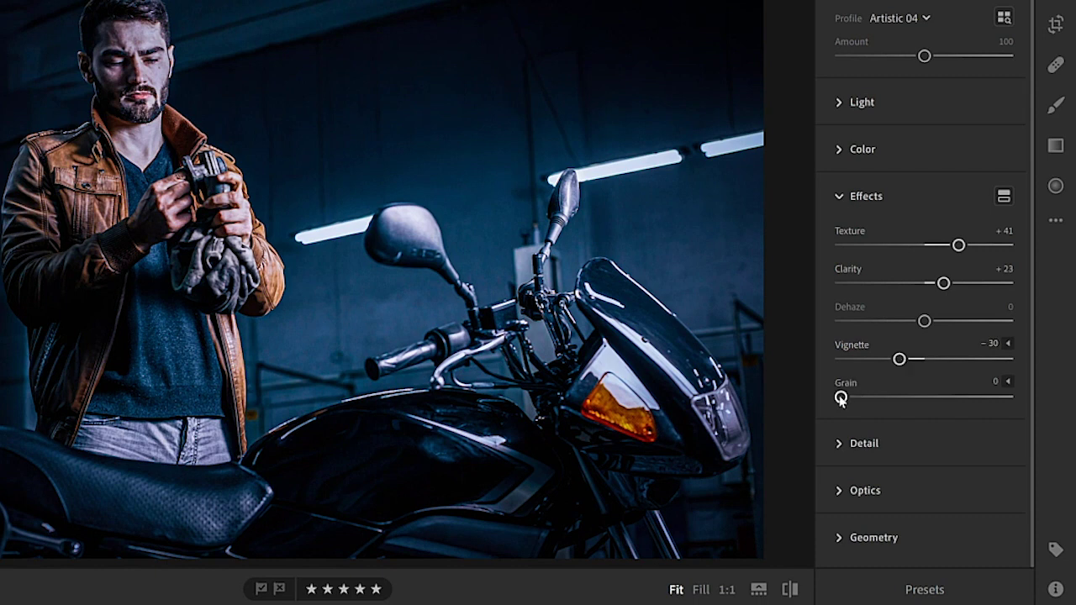
pyautogui.moveTo(842, 399); pyautogui.dragTo(874, 398)
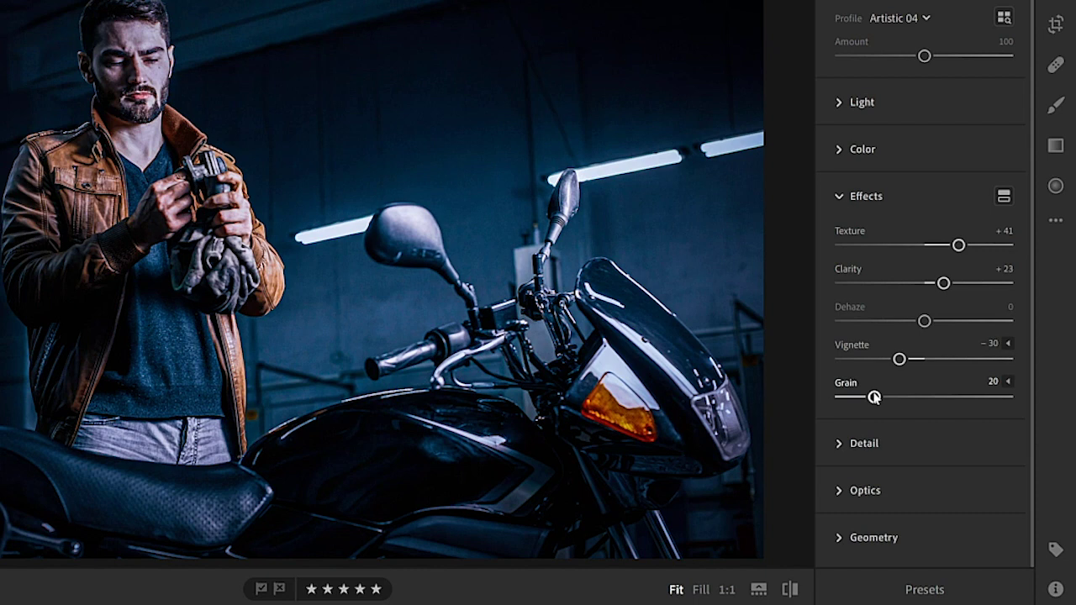
# Raise Sharpening to 47 and compare the edit against the original.
pyautogui.click(861, 444)
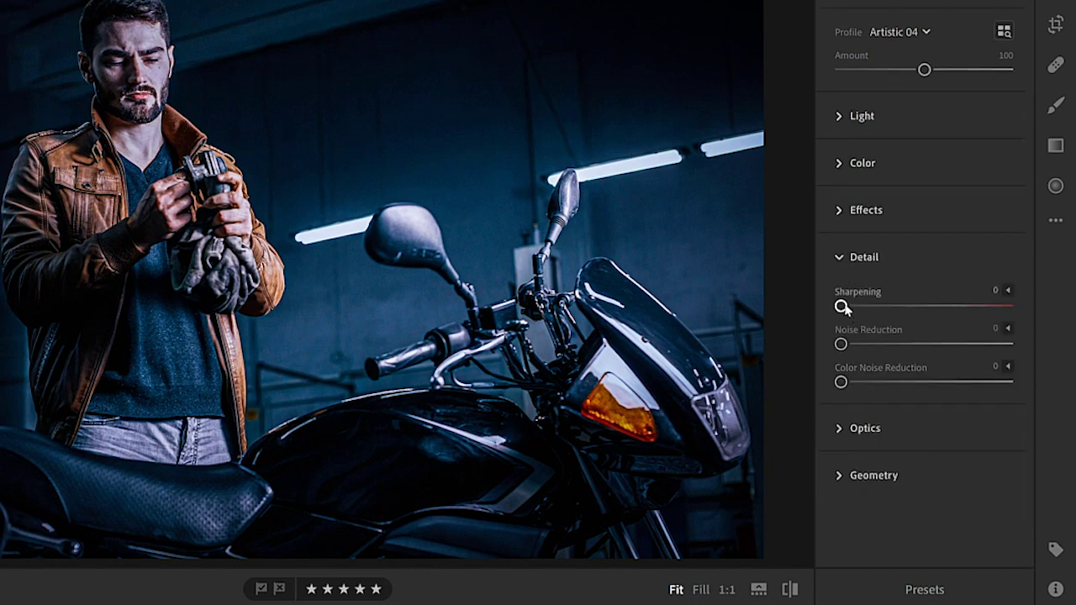
pyautogui.moveTo(841, 307); pyautogui.dragTo(895, 309)
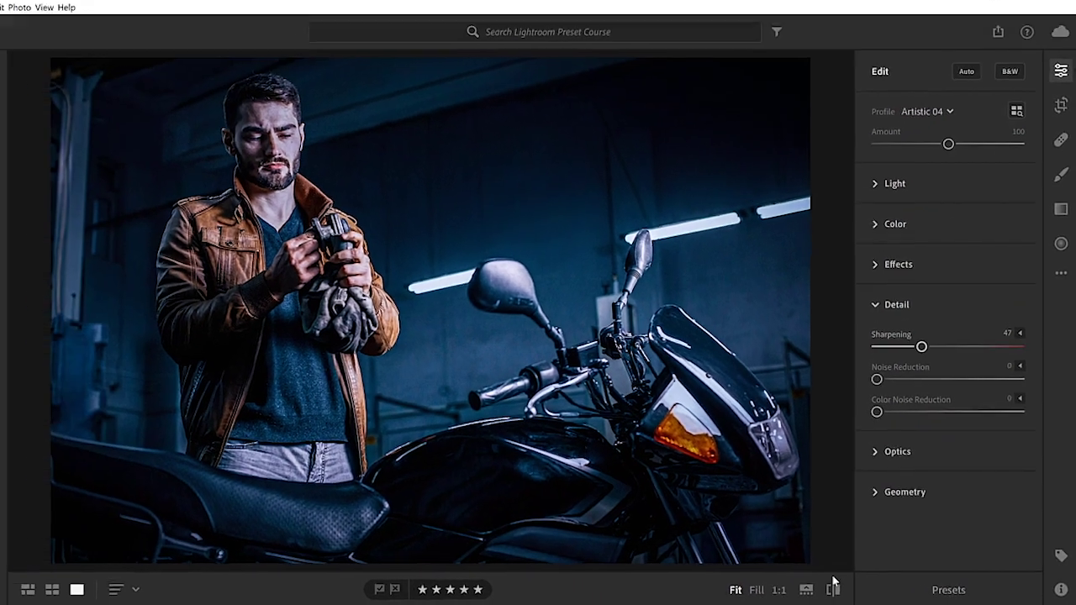
pyautogui.click(790, 589)
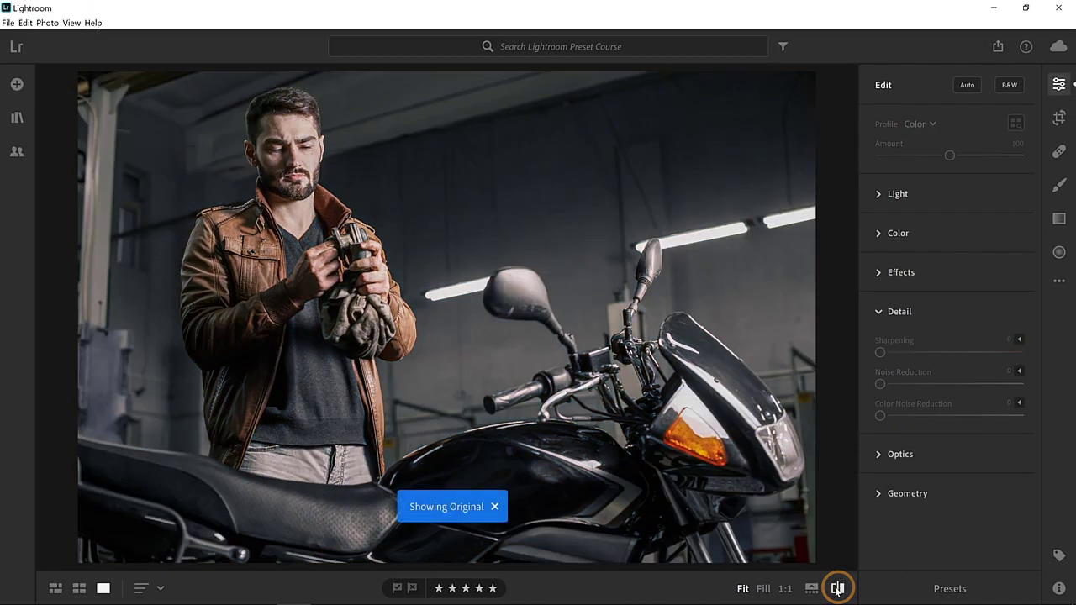
pyautogui.click(837, 588)
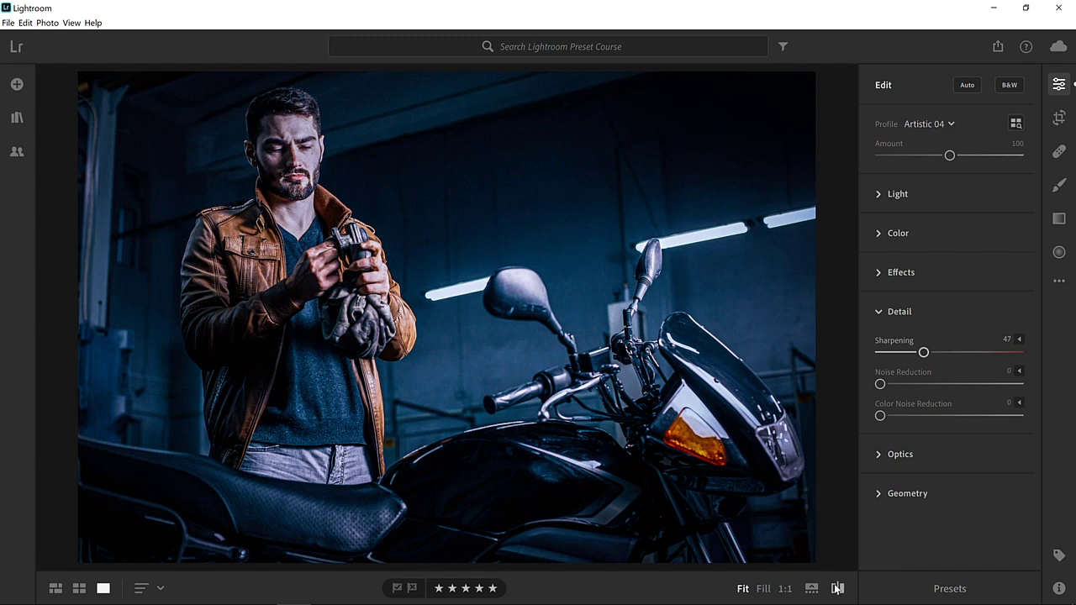
# Create a preset named 'Teal Orange Effect' in the User Presets group and save it.
pyautogui.click(948, 588)
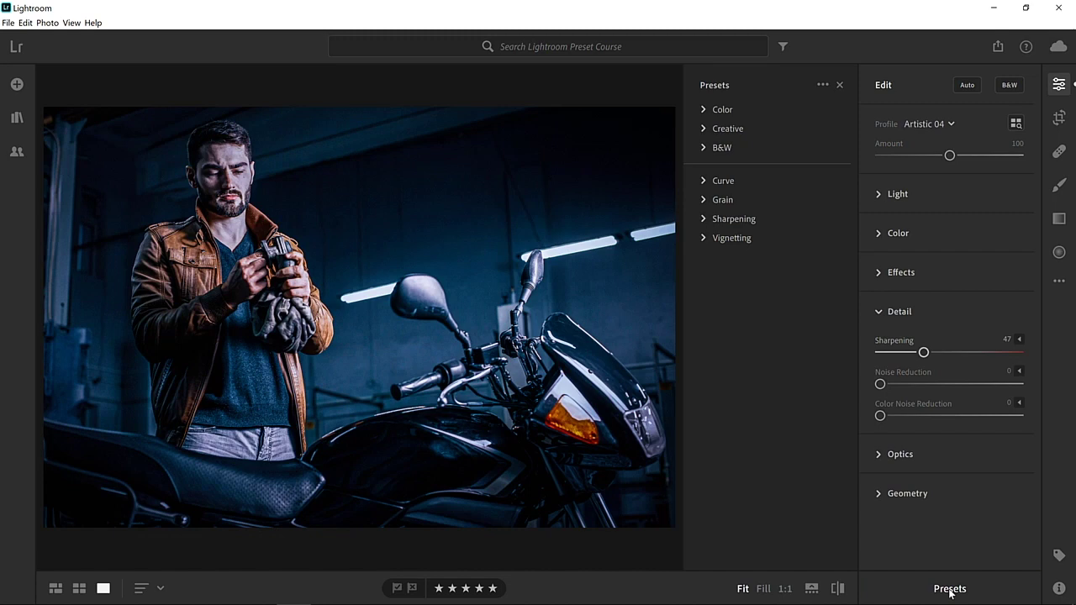
pyautogui.click(822, 85)
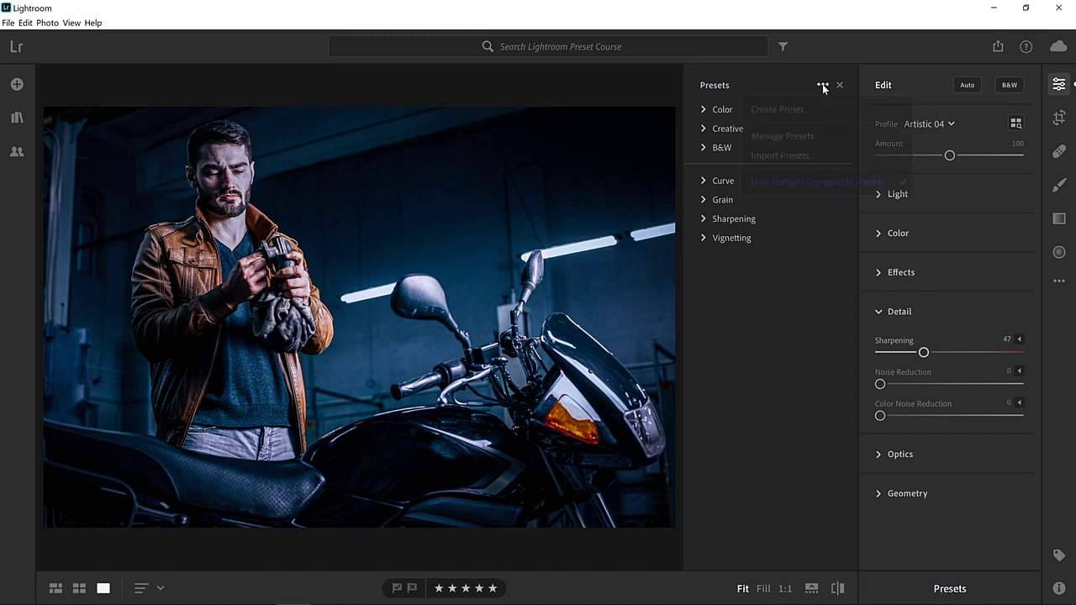
pyautogui.click(824, 113)
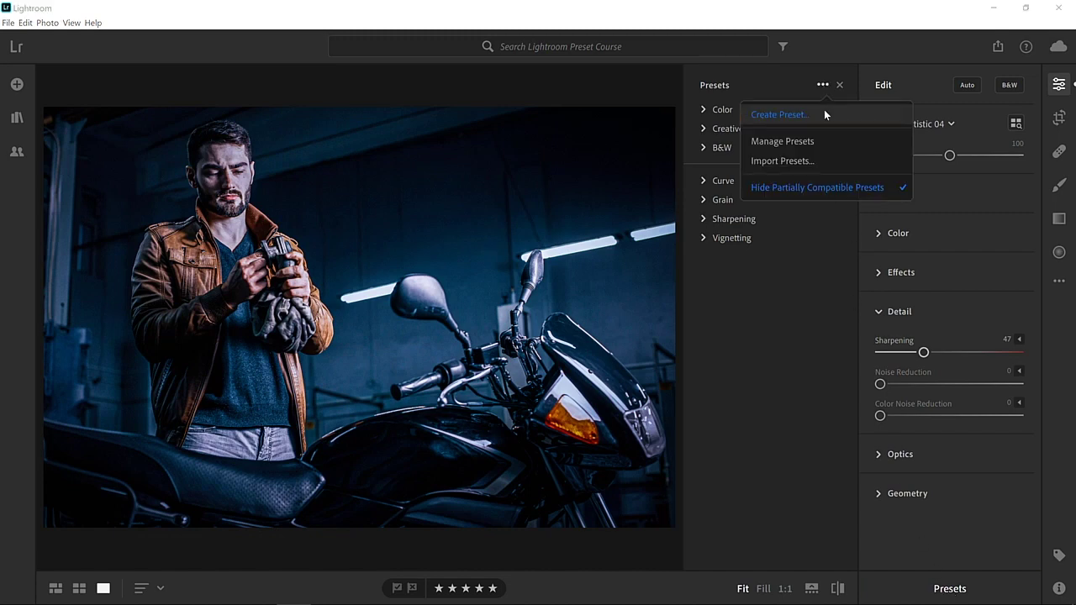
pyautogui.write('Teal ')
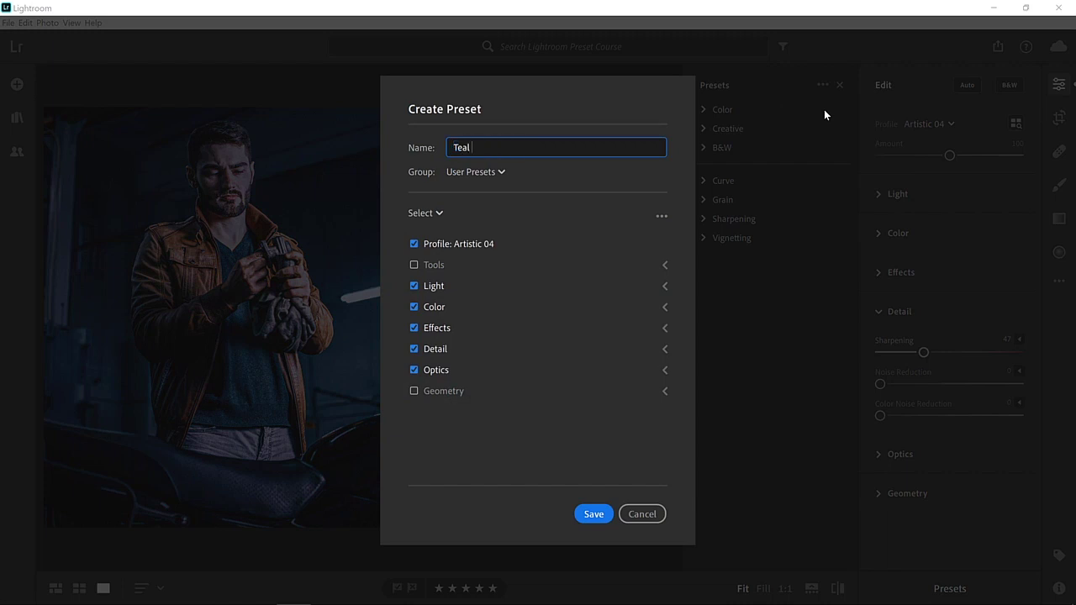
pyautogui.write('Orange Effect')
pyautogui.click(502, 172)
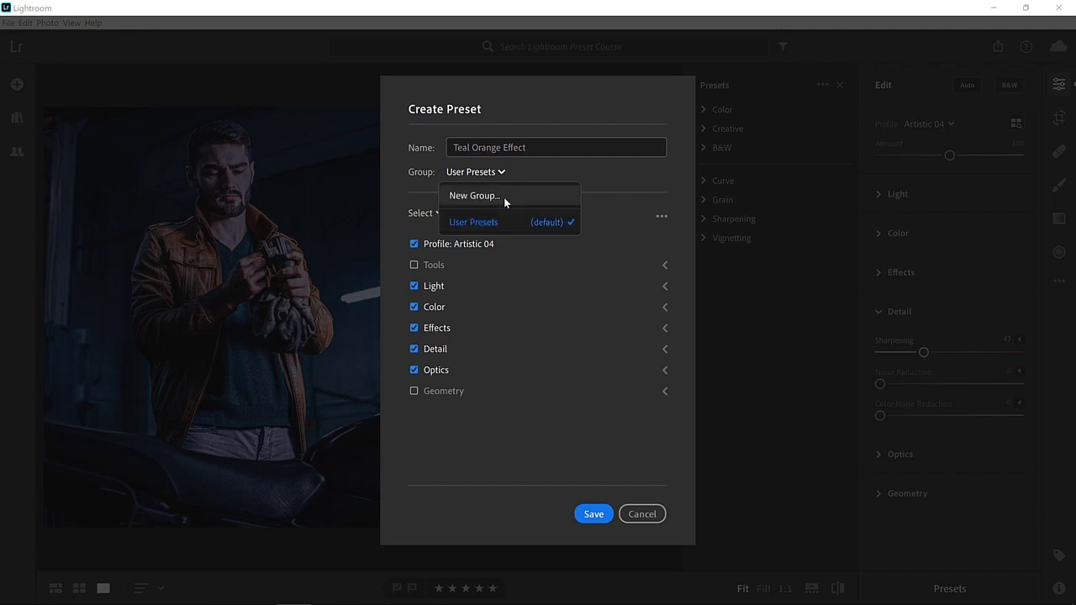
pyautogui.click(507, 223)
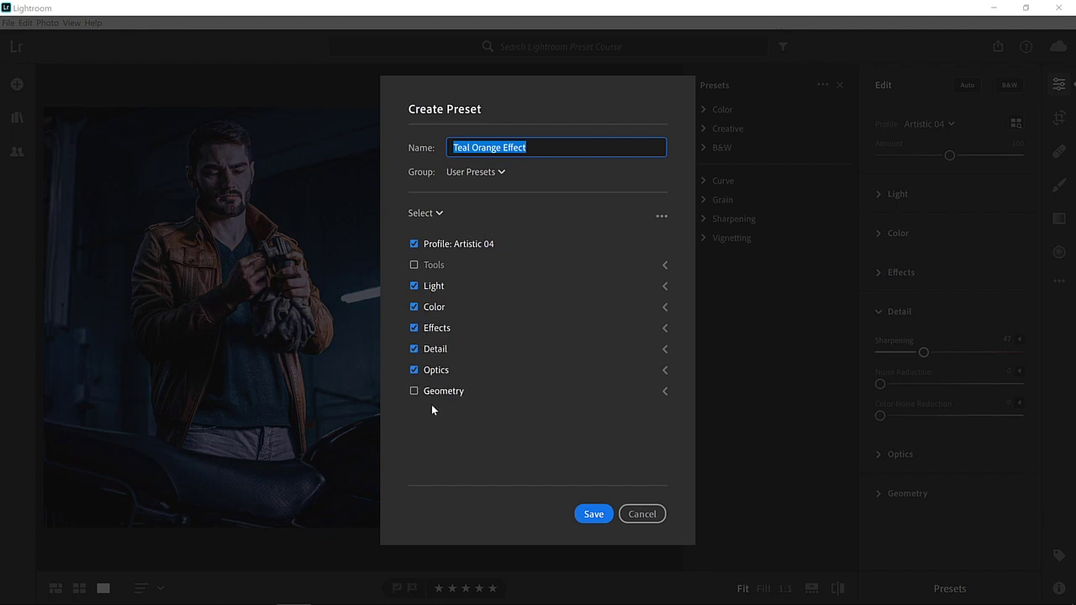
pyautogui.click(590, 514)
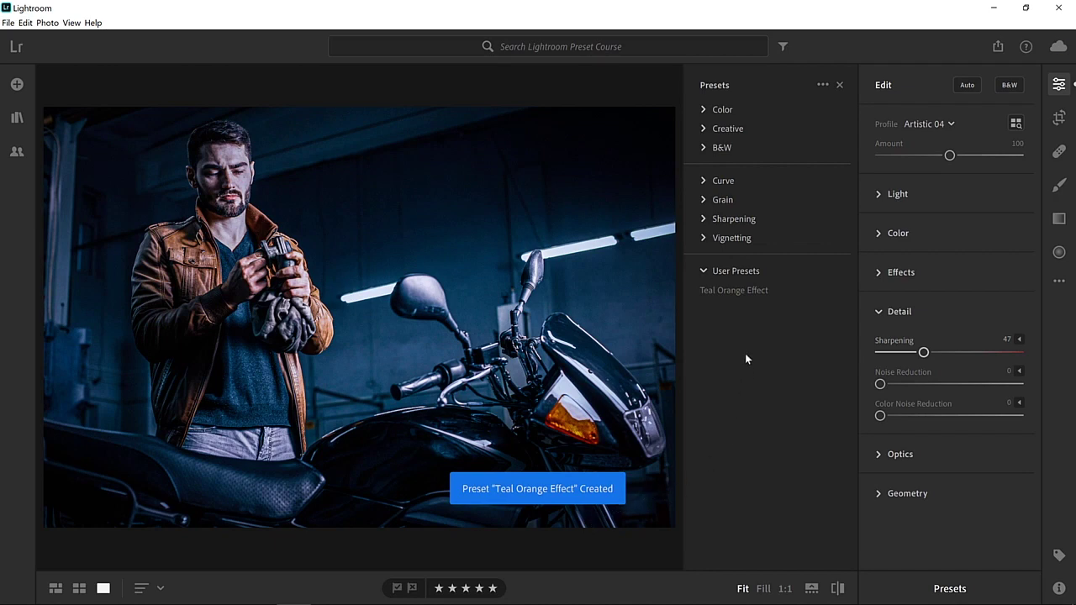
# Apply Teal Orange Effect, then switch to the woman's workshop photo from the filmstrip and apply it.
pyautogui.click(740, 300)
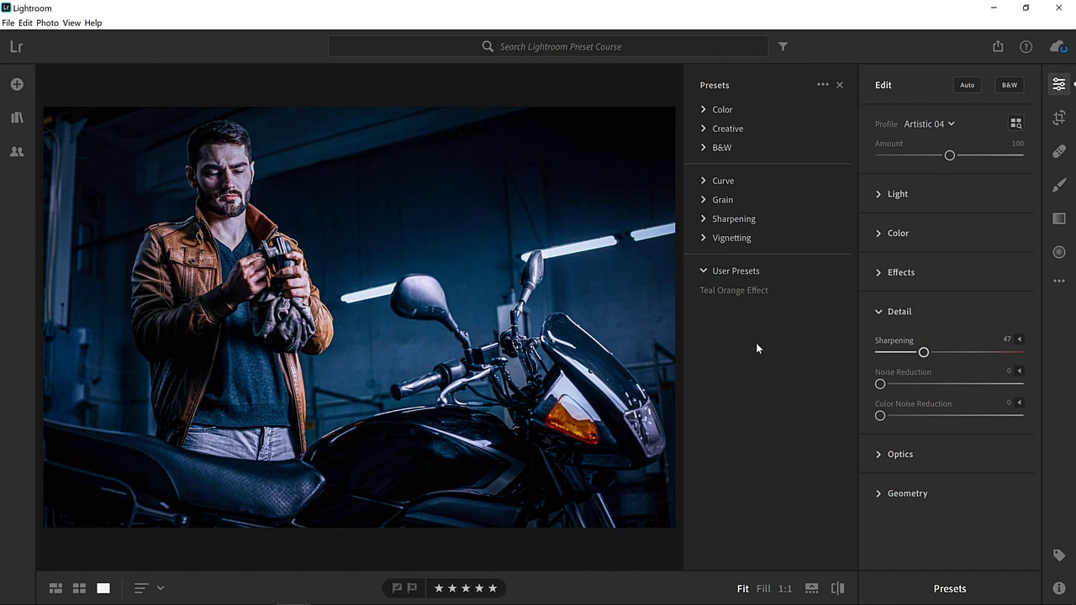
pyautogui.click(811, 588)
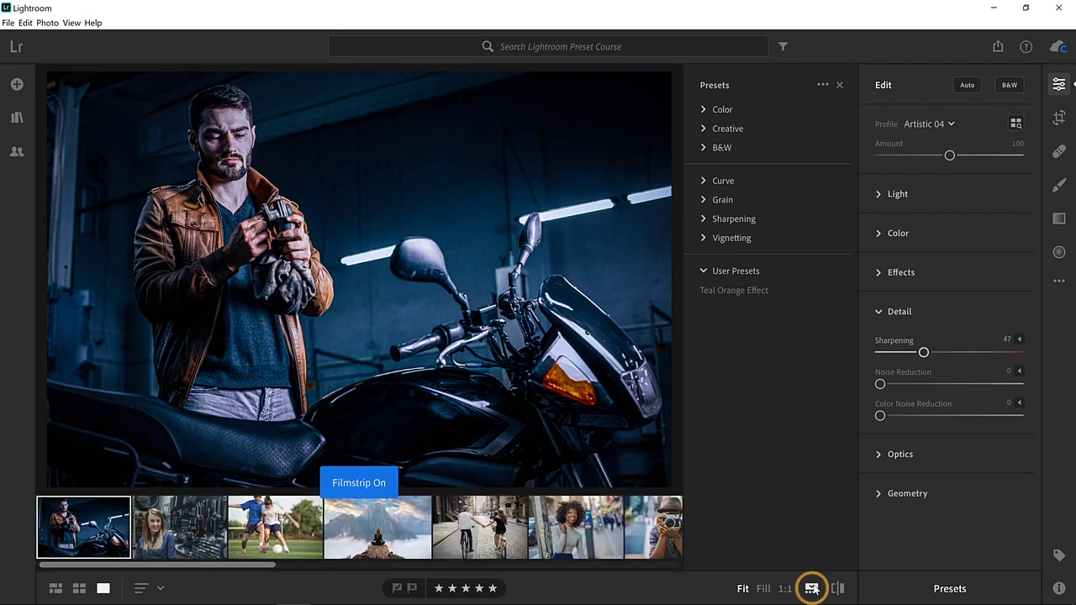
pyautogui.click(193, 527)
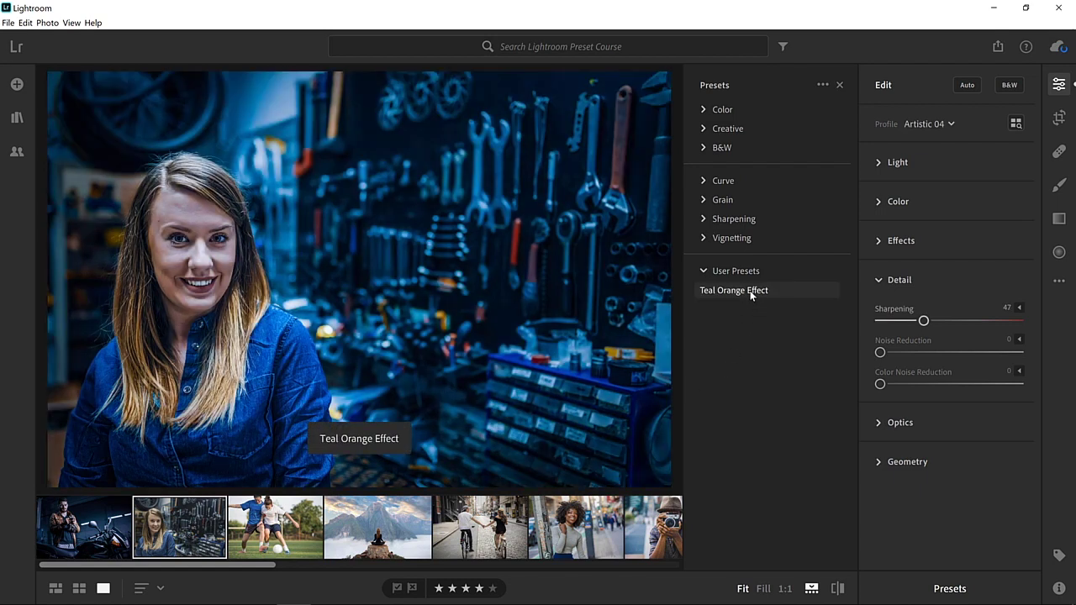
pyautogui.click(749, 292)
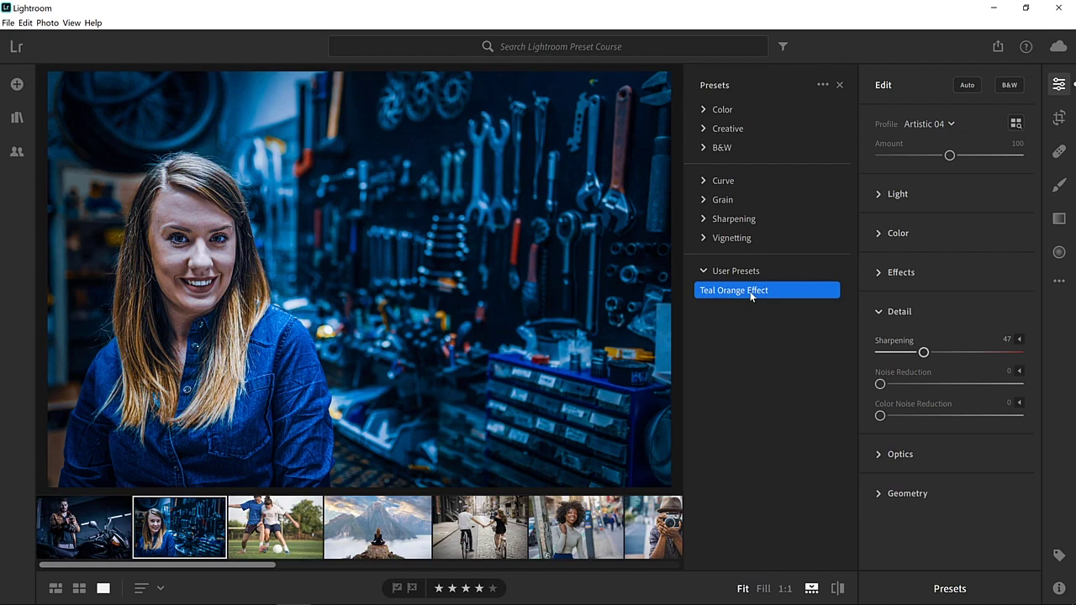
# Lower Vibrance on the woman's workshop portrait to +22.
pyautogui.click(893, 196)
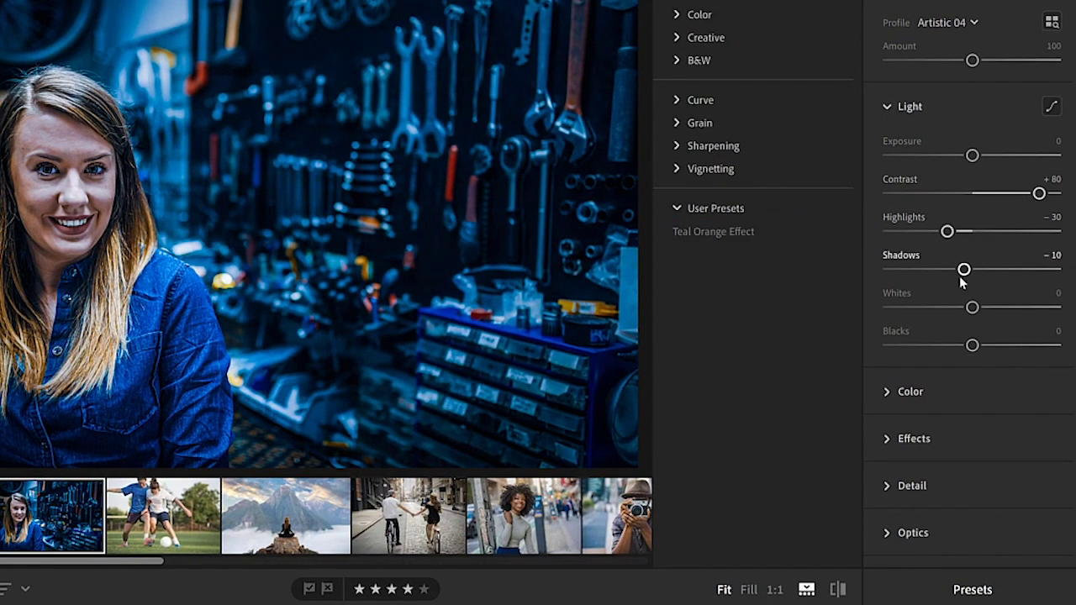
pyautogui.click(940, 393)
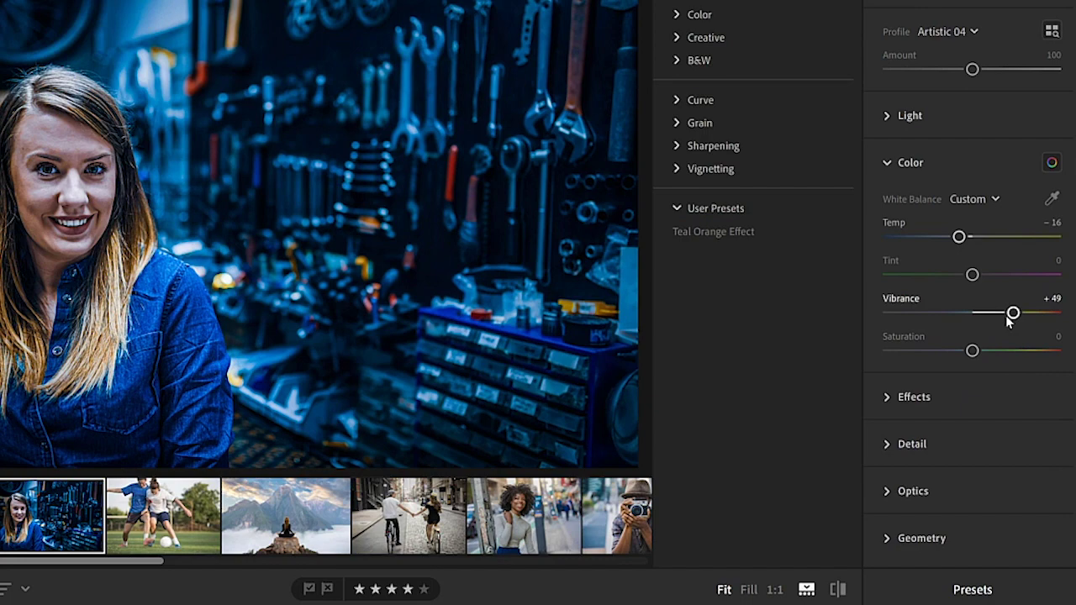
pyautogui.moveTo(1013, 313); pyautogui.dragTo(989, 313)
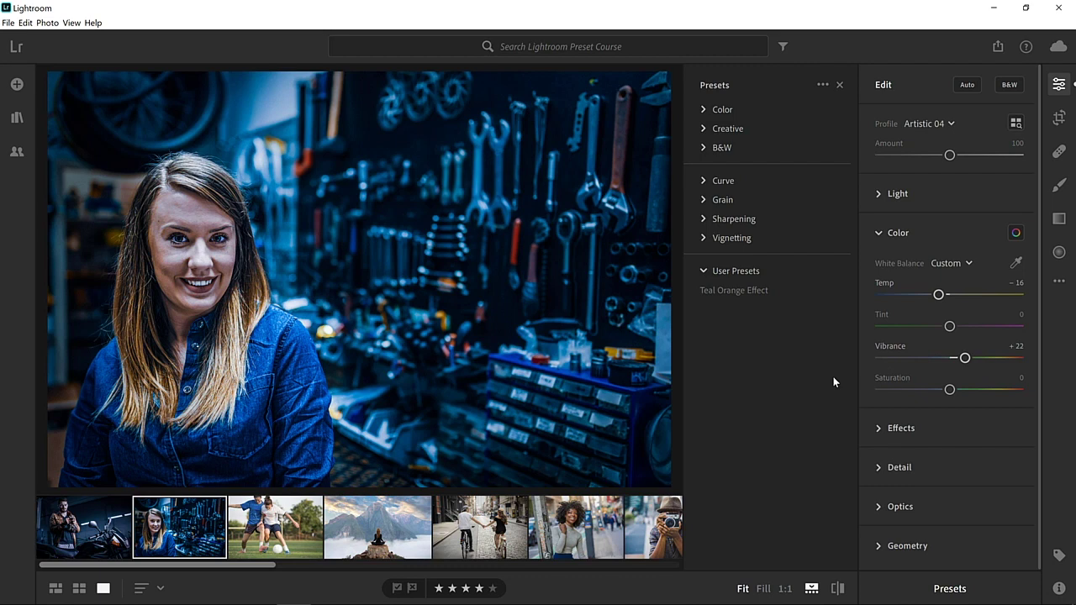
pyautogui.rightClick(699, 296)
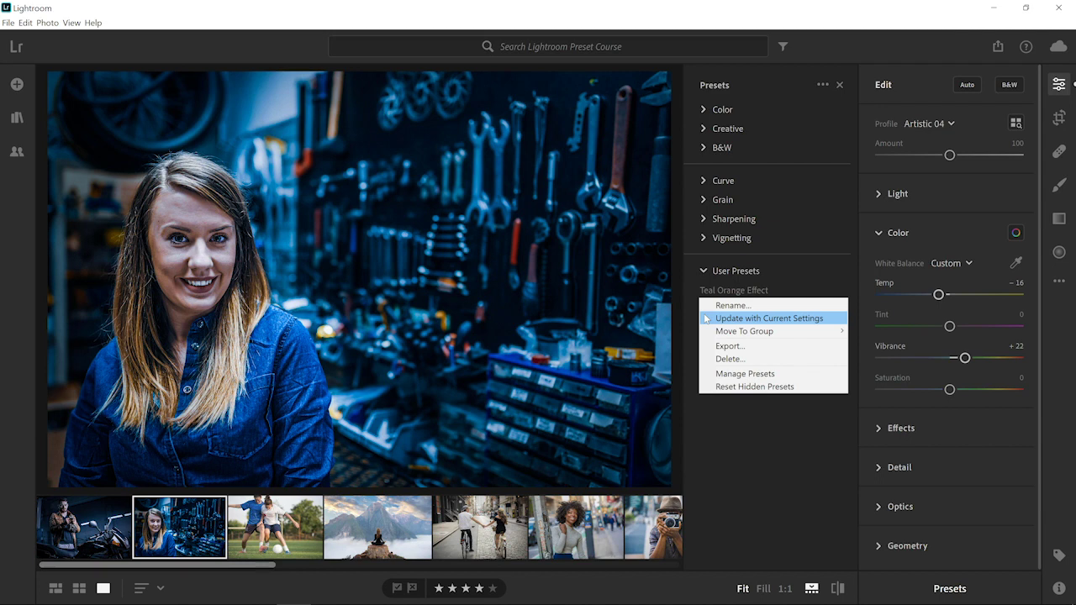
pyautogui.click(683, 327)
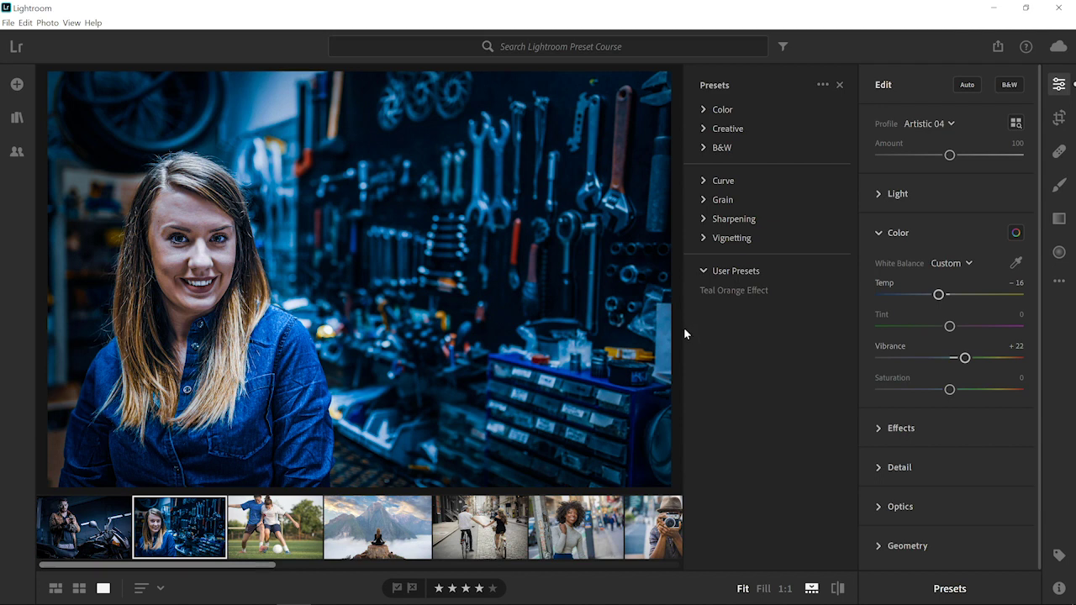